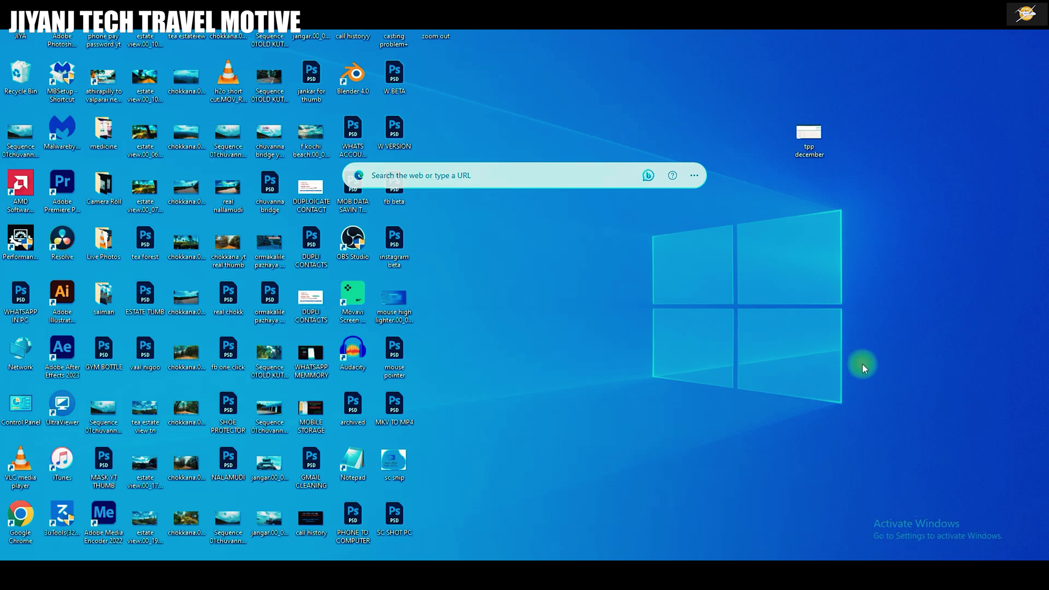
Search Bing for tax.lsg.keralagov.in and open the Sanchaya revenue and licence portal.
left_click(480, 175)
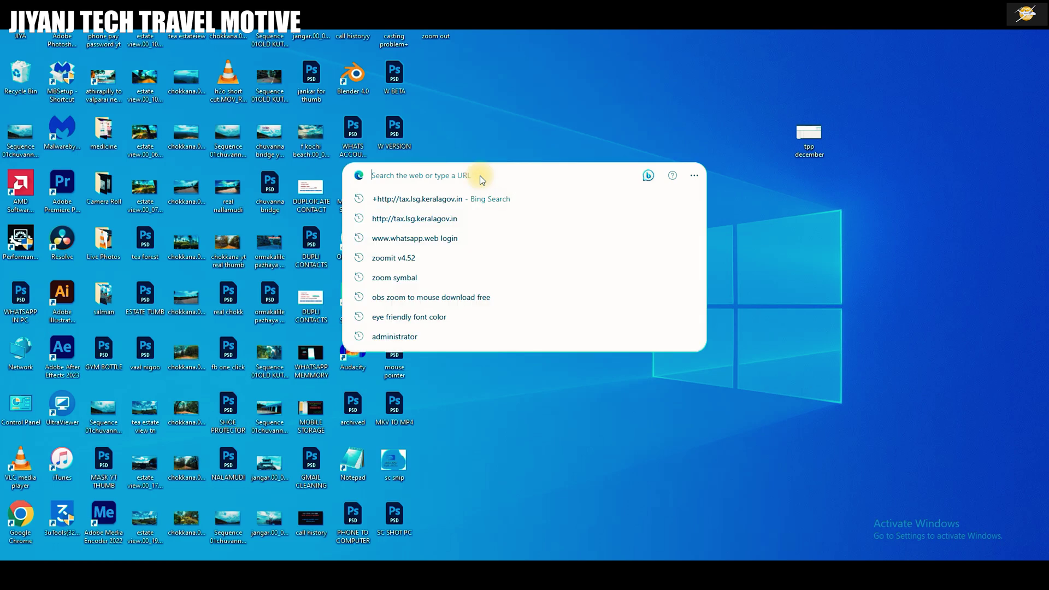
left_click(473, 204)
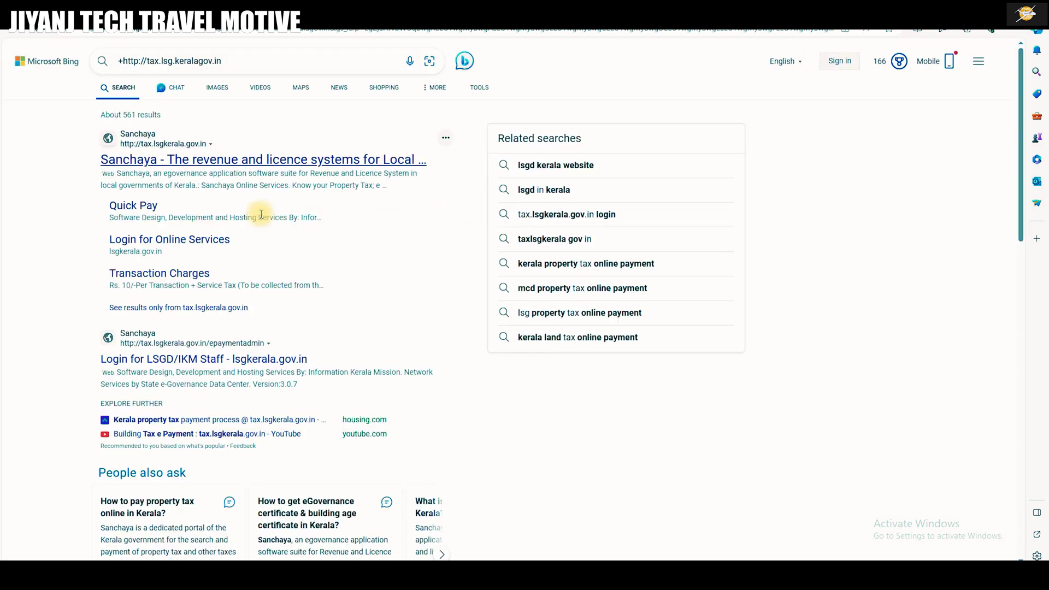
left_click(153, 166)
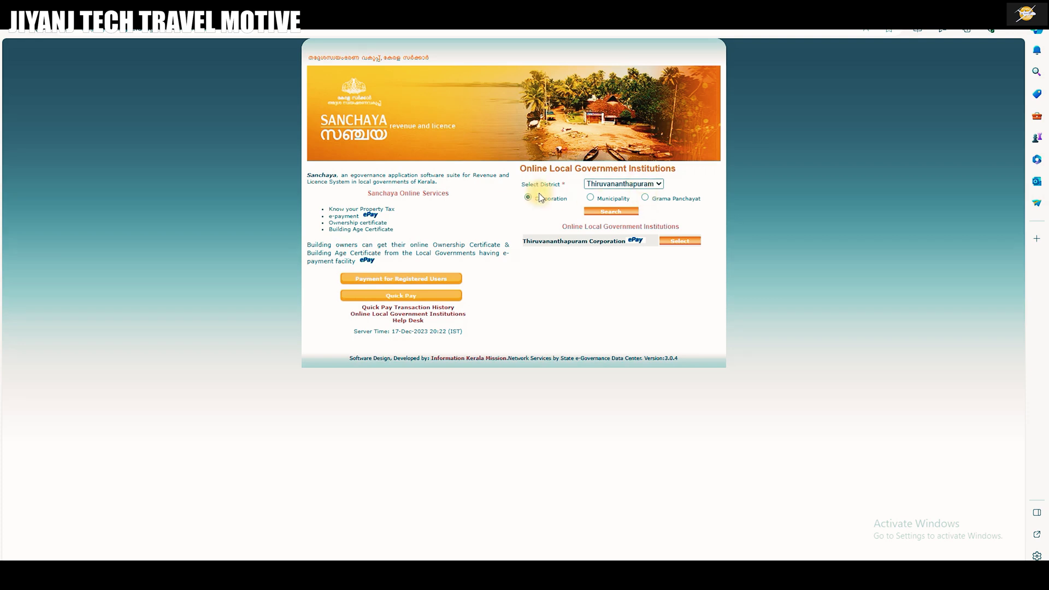
Filter to Thrissur district Grama Panchayats and select Varandarappilly Grama Panchayat.
left_click(654, 186)
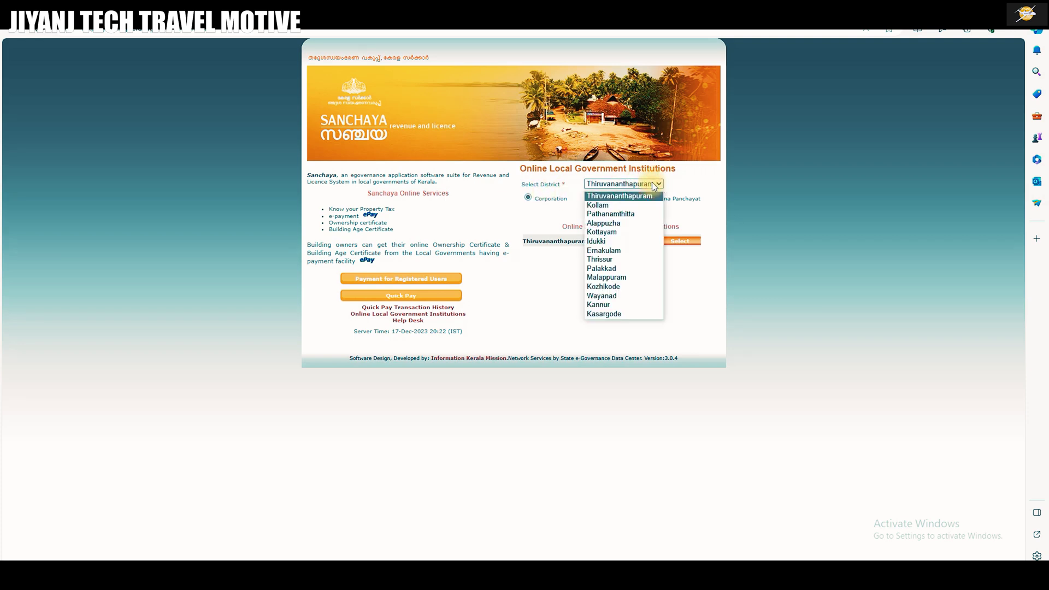
left_click(601, 258)
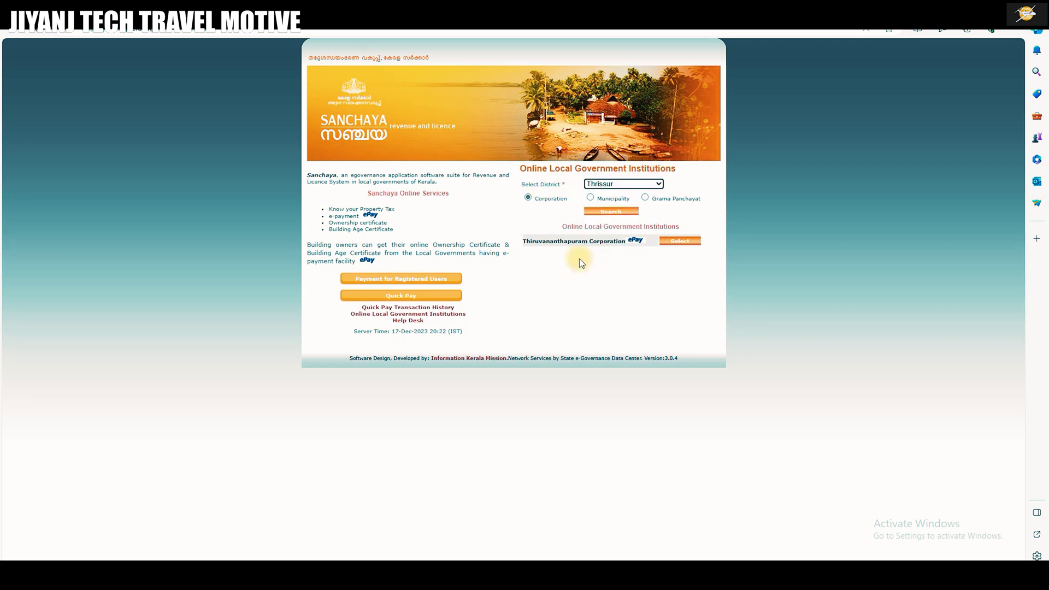
left_click(645, 200)
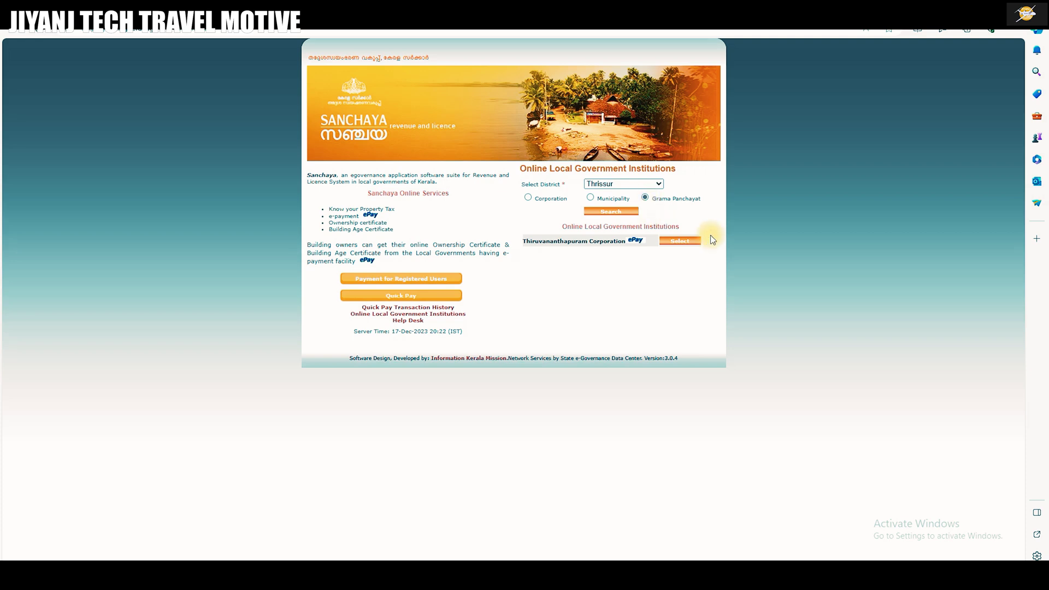
left_click(614, 214)
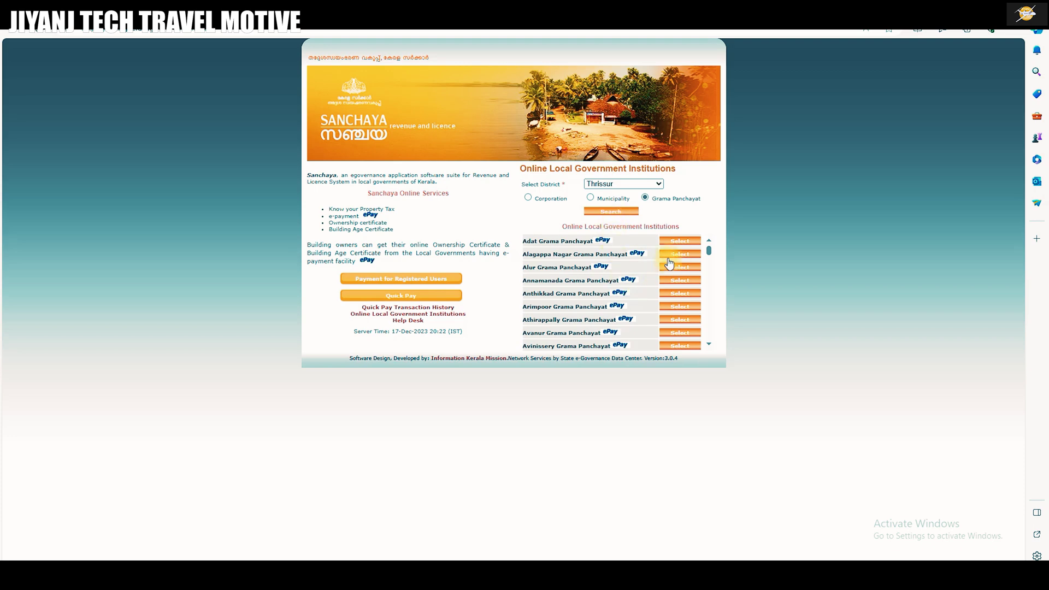
scroll(685, 276, "down", 2)
scroll(685, 281, "down", 6)
scroll(681, 284, "down", 15)
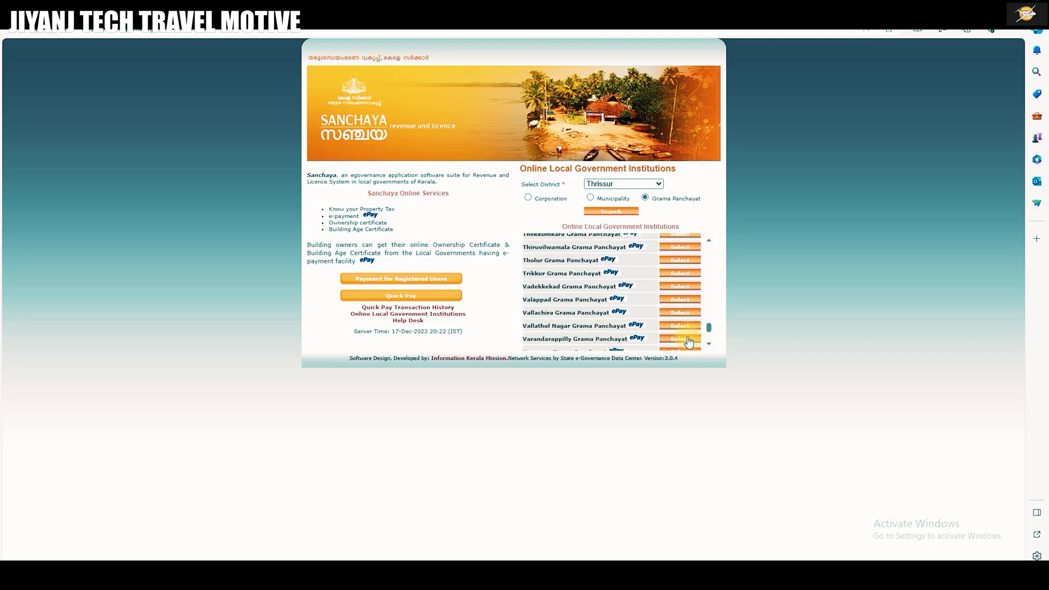
left_click(688, 342)
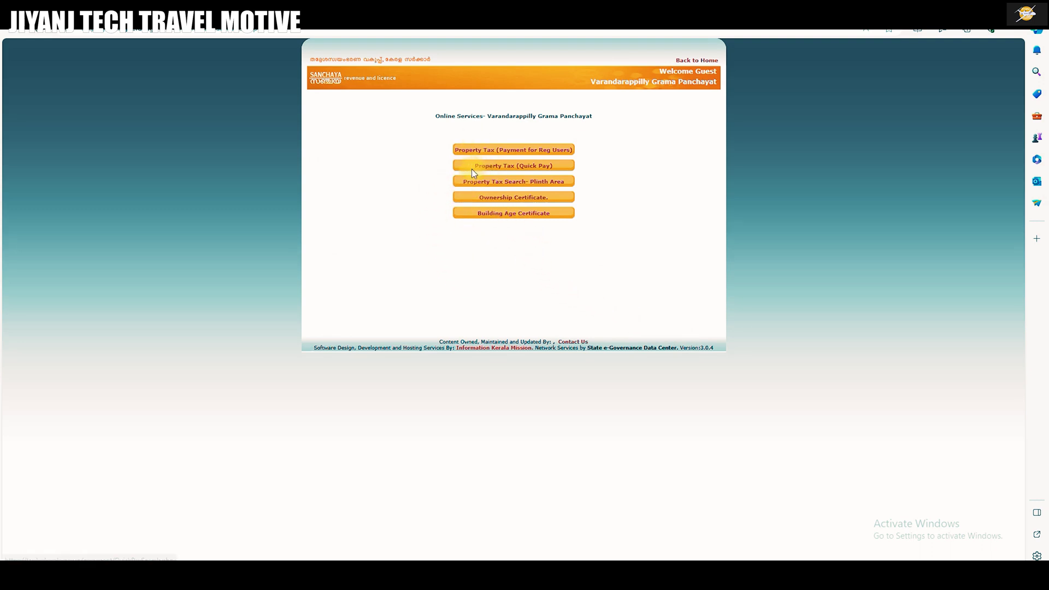
In Property Tax Quick Pay, set ward year 2013, enter the ward and door numbers, and search.
left_click(531, 167)
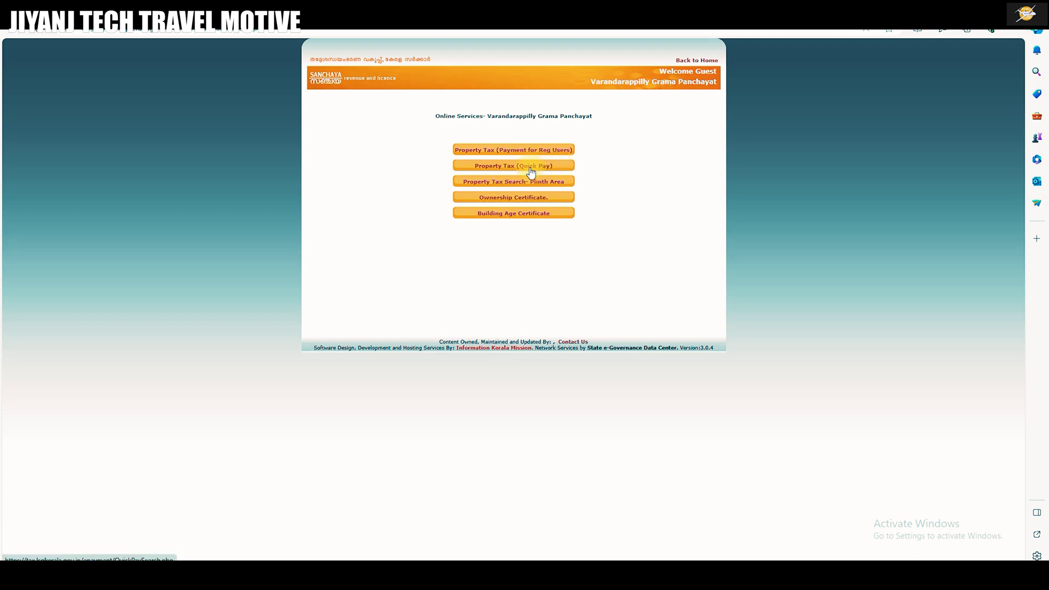
left_click(527, 137)
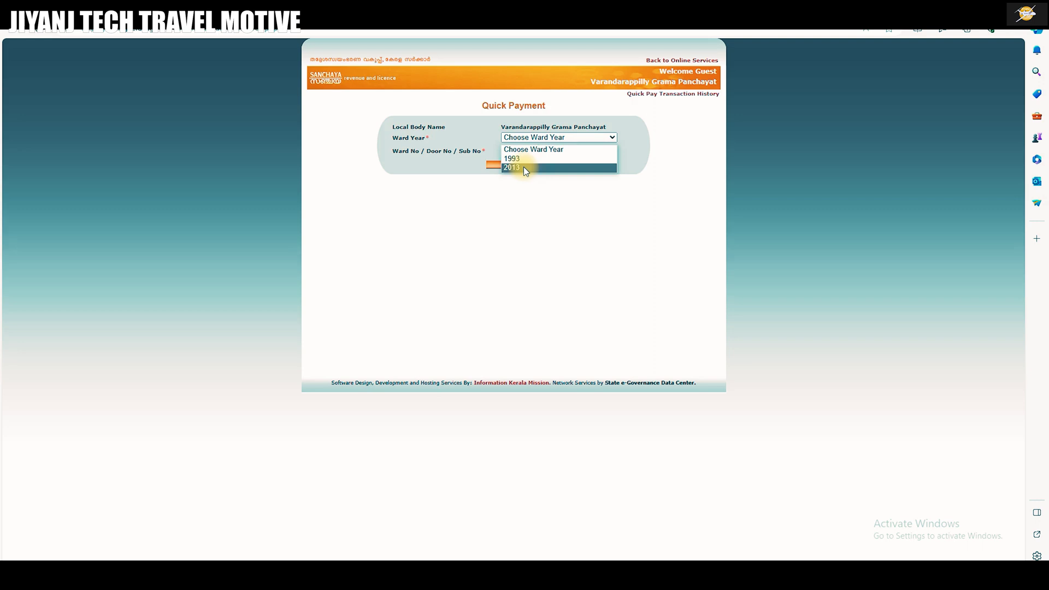
left_click(525, 168)
left_click(524, 169)
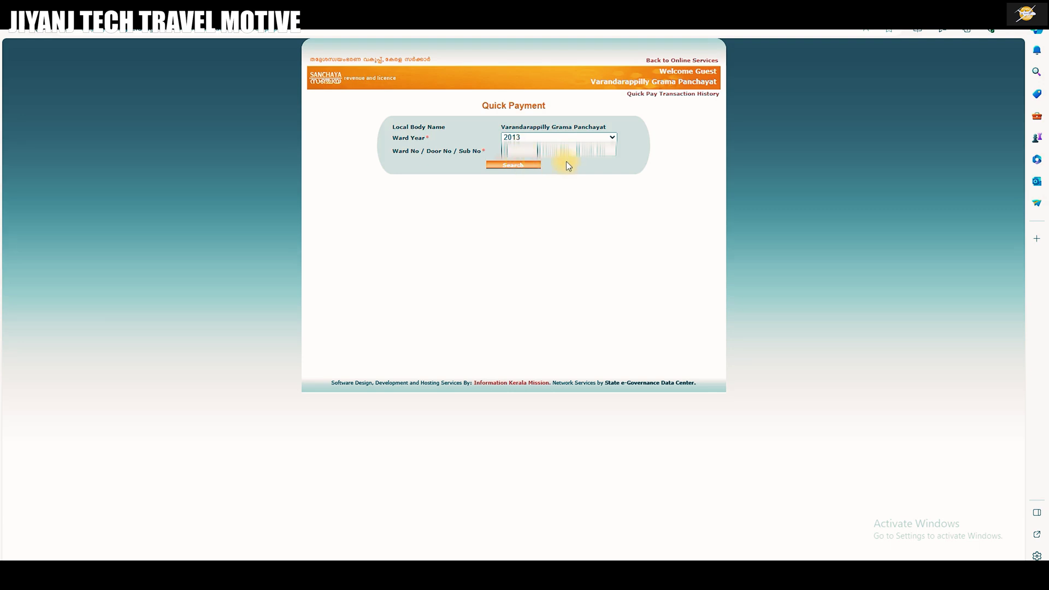
left_click(557, 147)
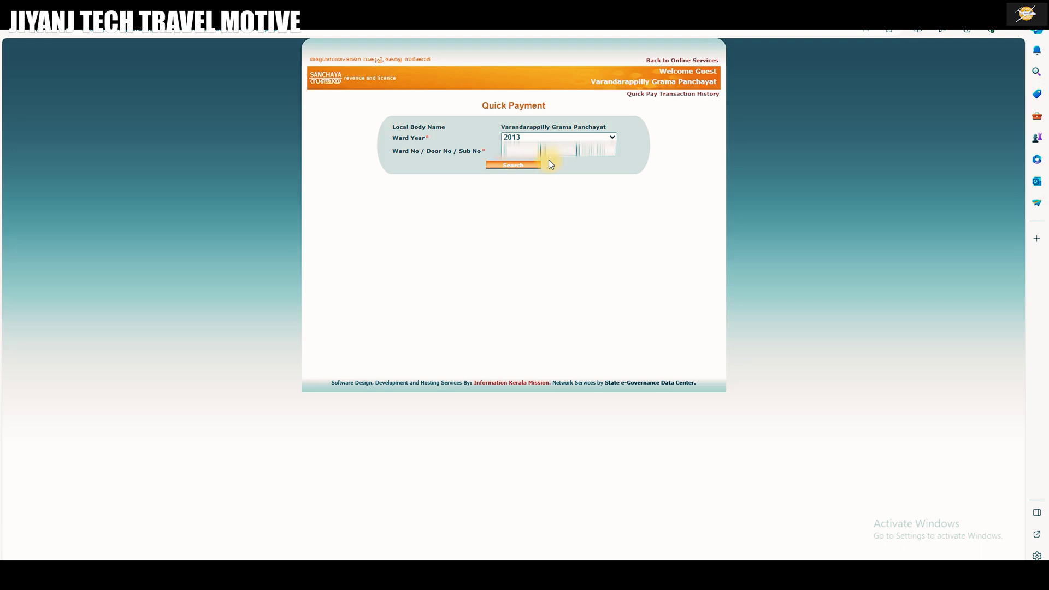
left_click(518, 166)
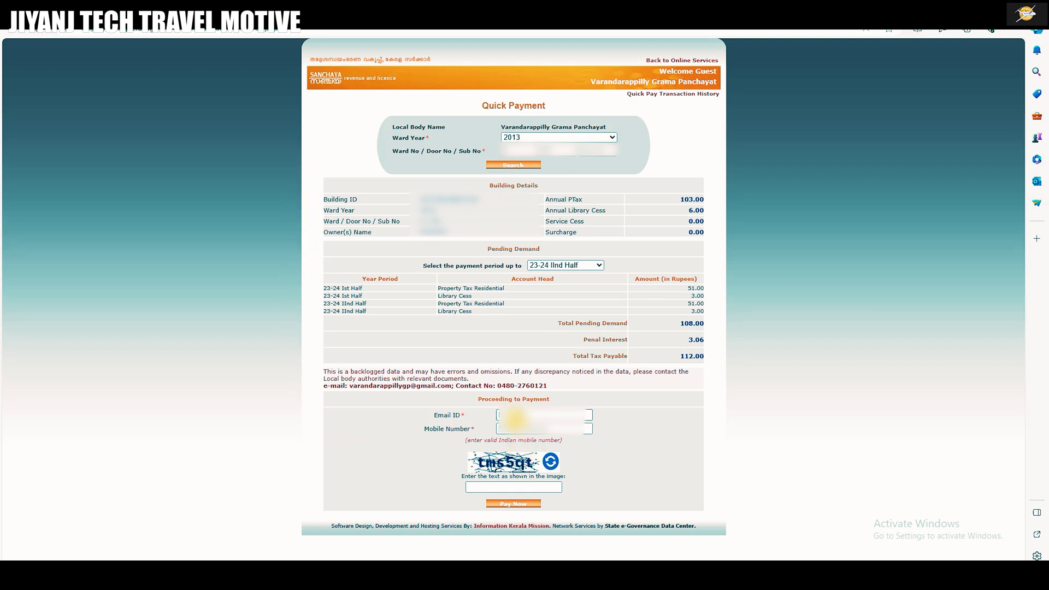
Enter the mobile number and the captcha text to submit the 112.00 tax payment.
left_click(512, 428)
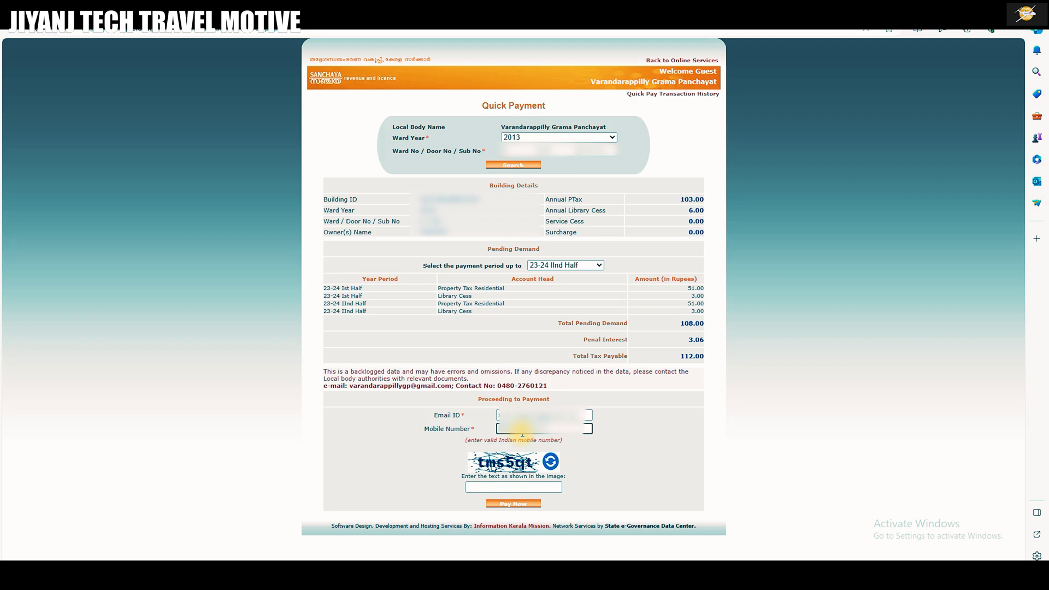
left_click(488, 488)
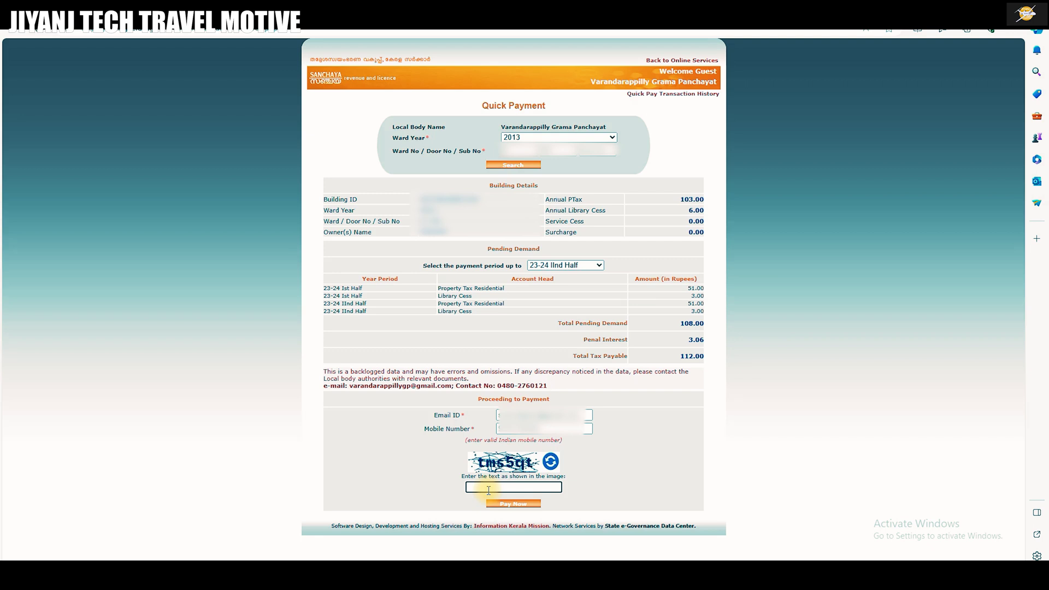
type("tms5qt")
Pay ₹112.00 through the South Indian Bank gateway using UPI and show the QR code.
left_click(521, 505)
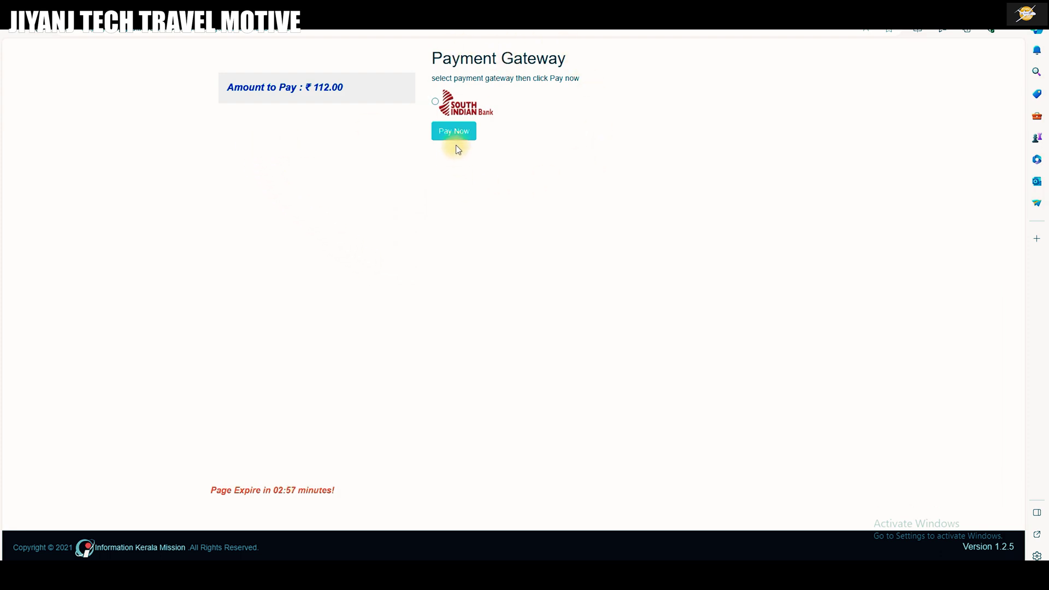
left_click(454, 131)
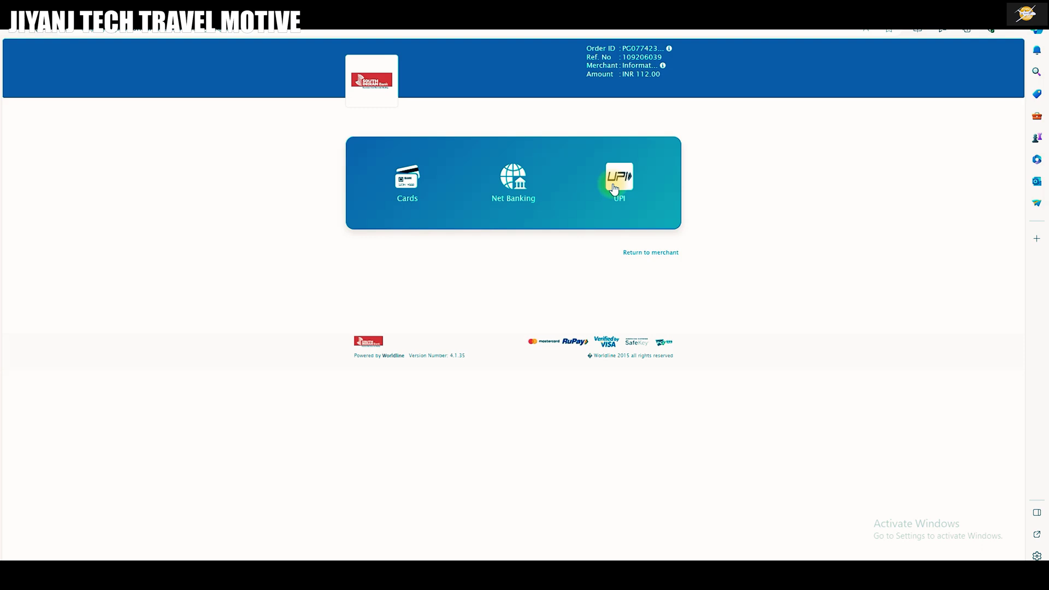
left_click(613, 188)
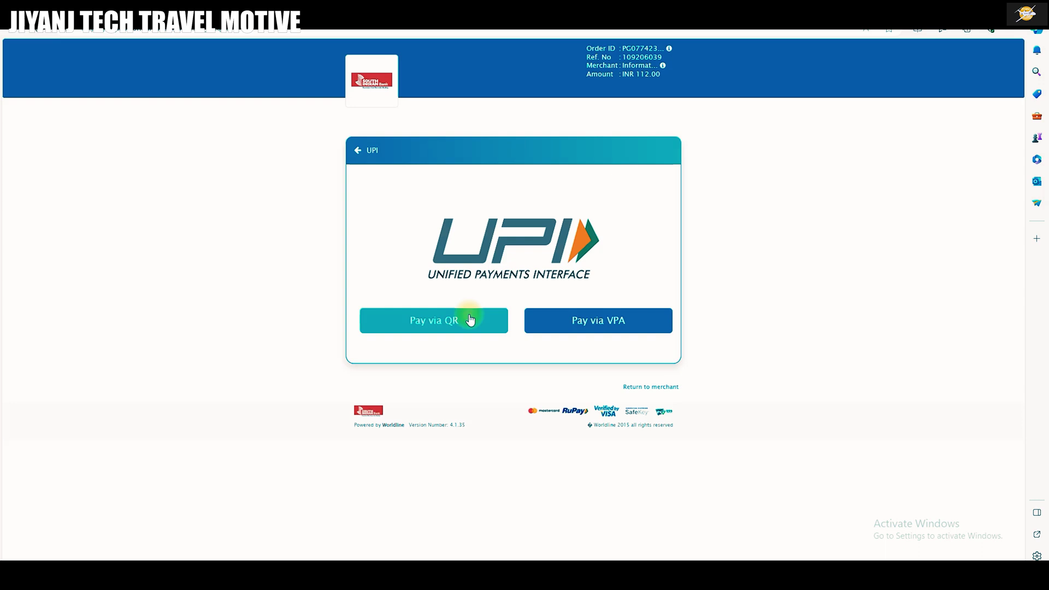
left_click(469, 320)
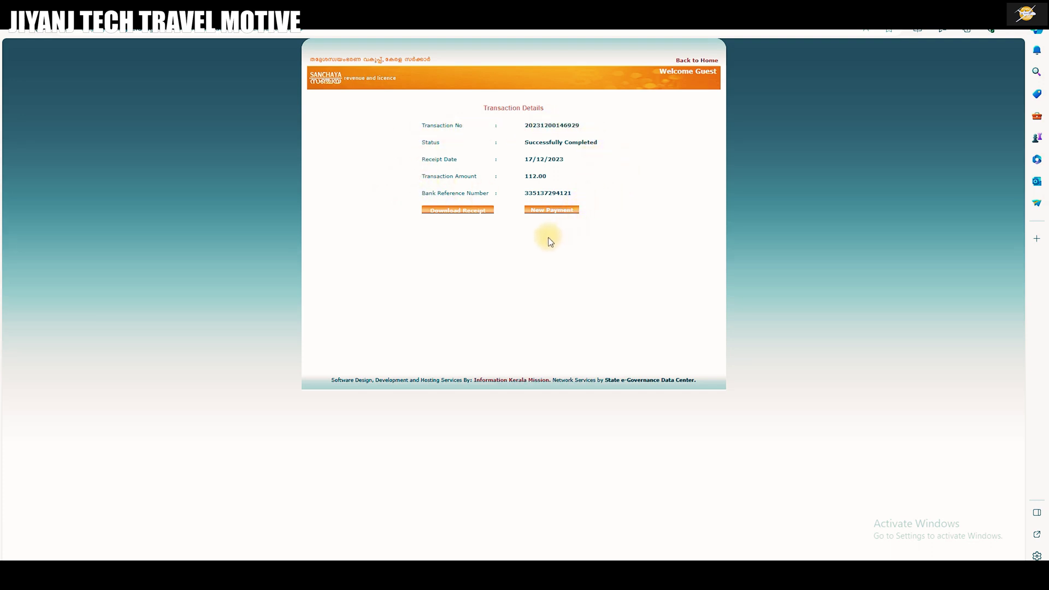
Open the payment receipt PDF and save it as TransactionReceipt in Downloads.
left_click(452, 211)
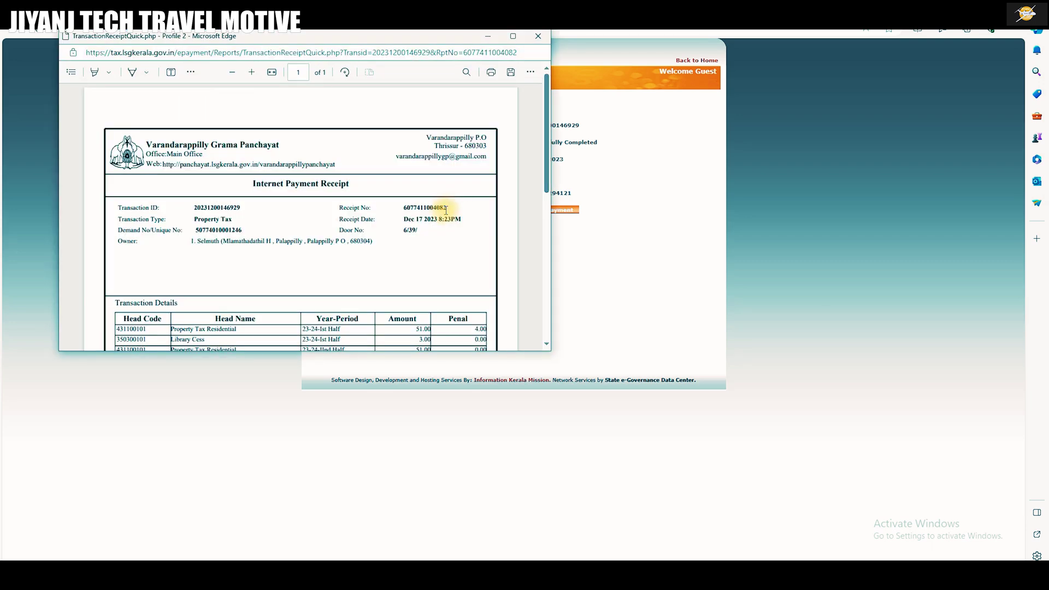
scroll(447, 210, "down", 10)
scroll(441, 211, "up", 10)
scroll(440, 210, "down", 10)
right_click(306, 176)
left_click(344, 266)
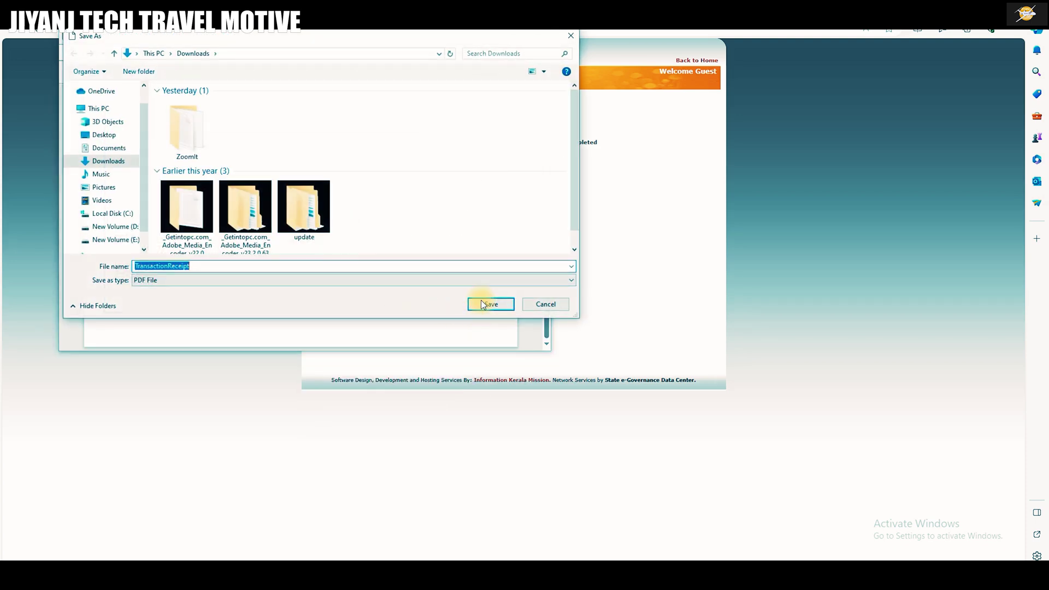
left_click(483, 305)
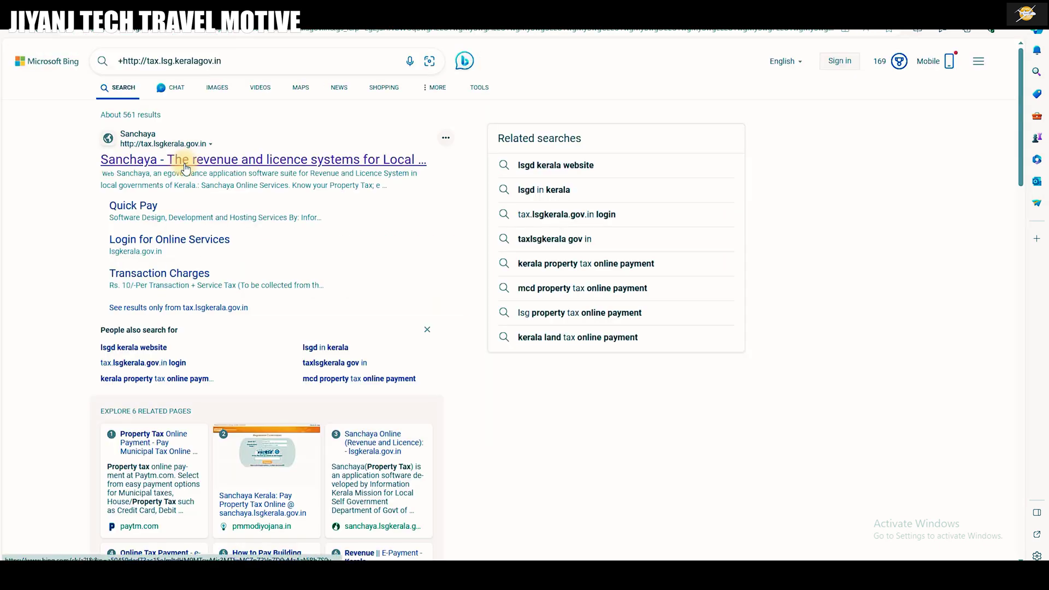
Reopen Sanchaya, list Thrissur's Grama Panchayats and select Varandarappilly Grama Panchayat.
left_click(186, 167)
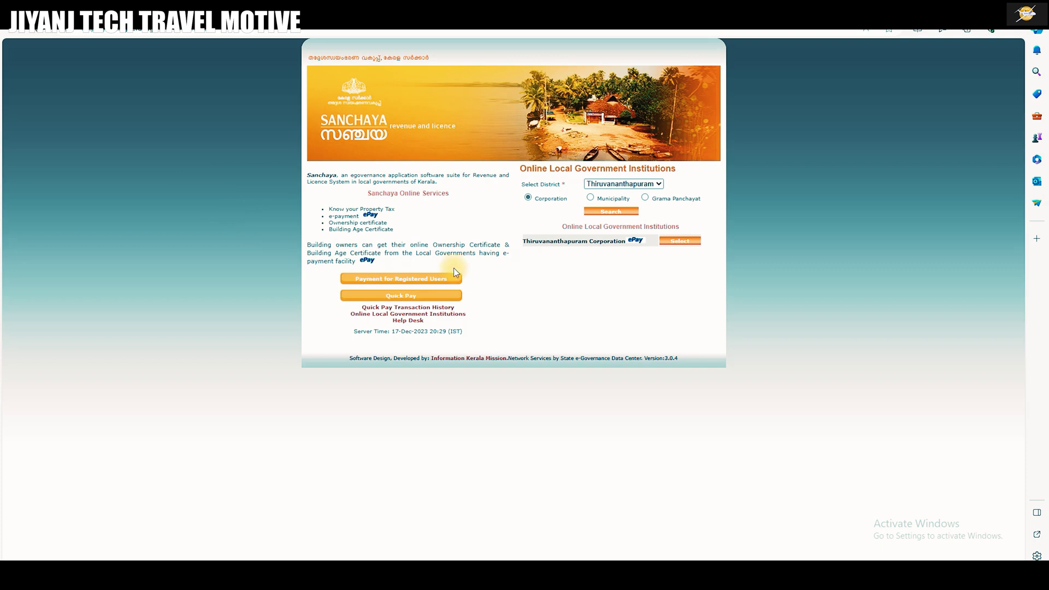
left_click(645, 197)
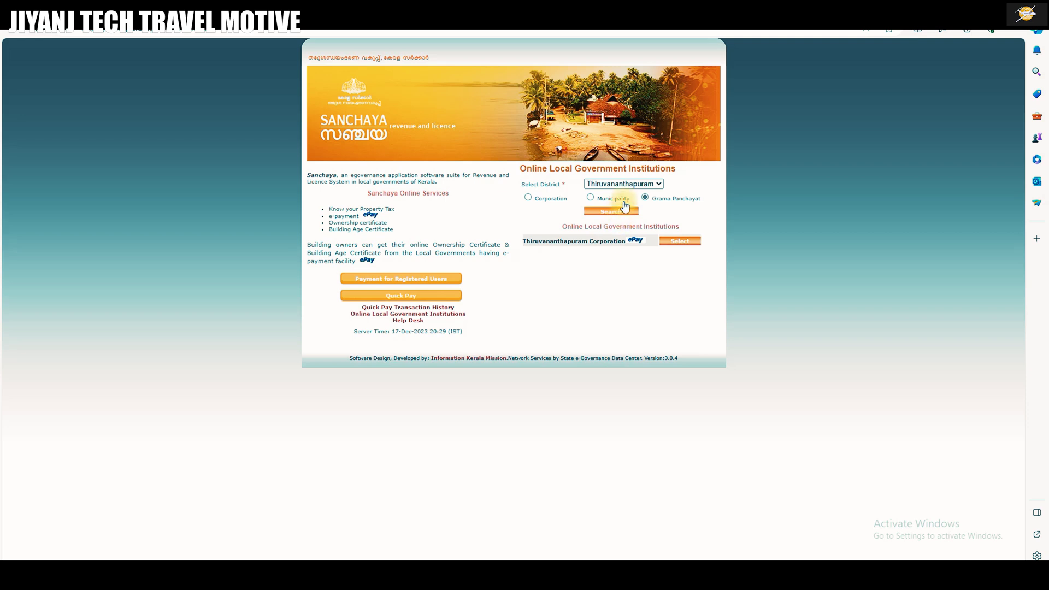
left_click(649, 186)
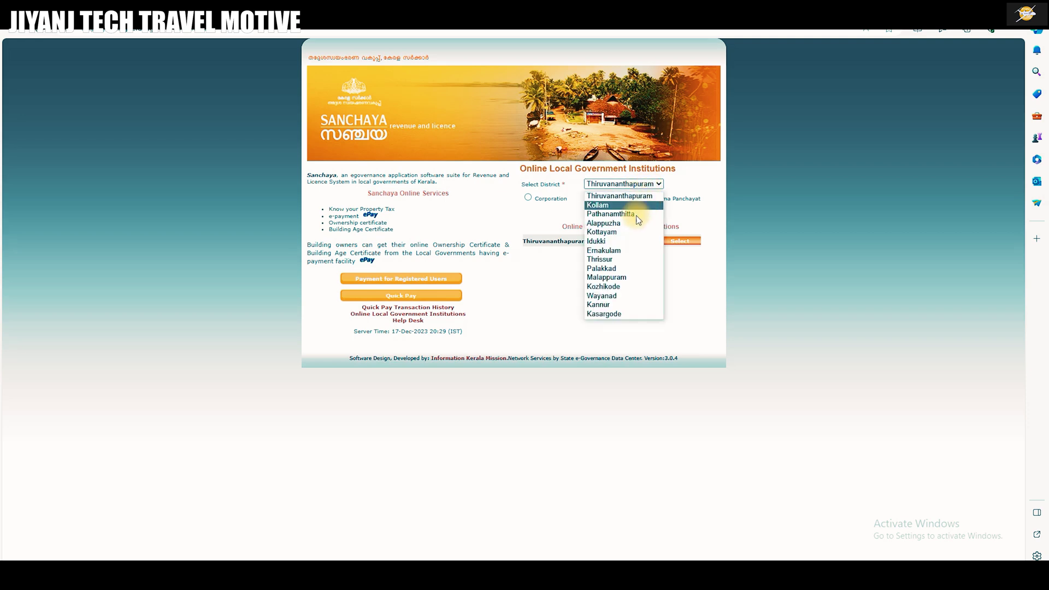
left_click(606, 259)
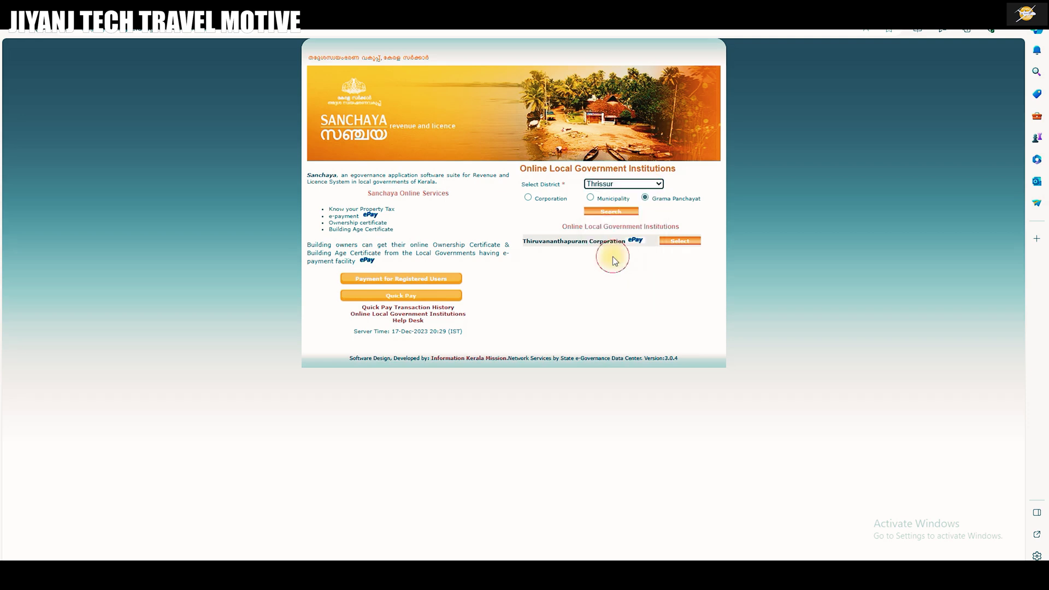
left_click(628, 218)
scroll(590, 332, "down", 6)
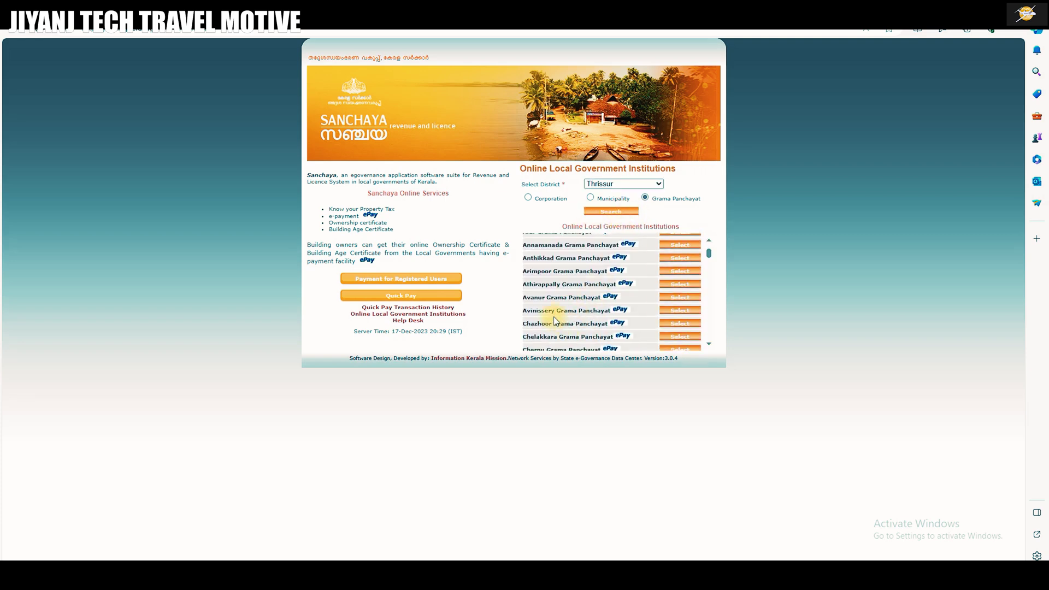
scroll(556, 320, "down", 10)
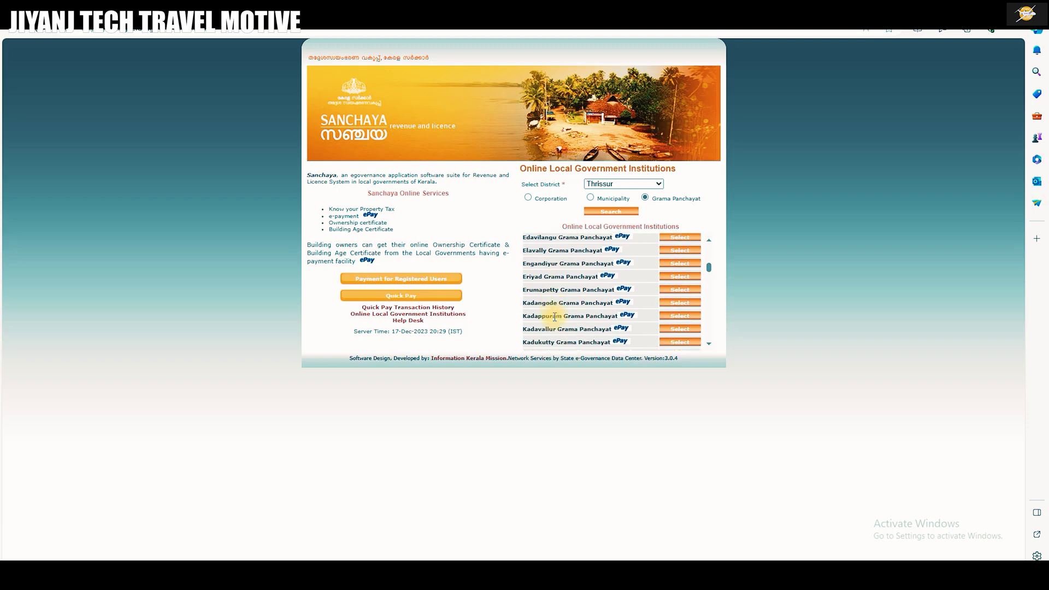
left_click(669, 323)
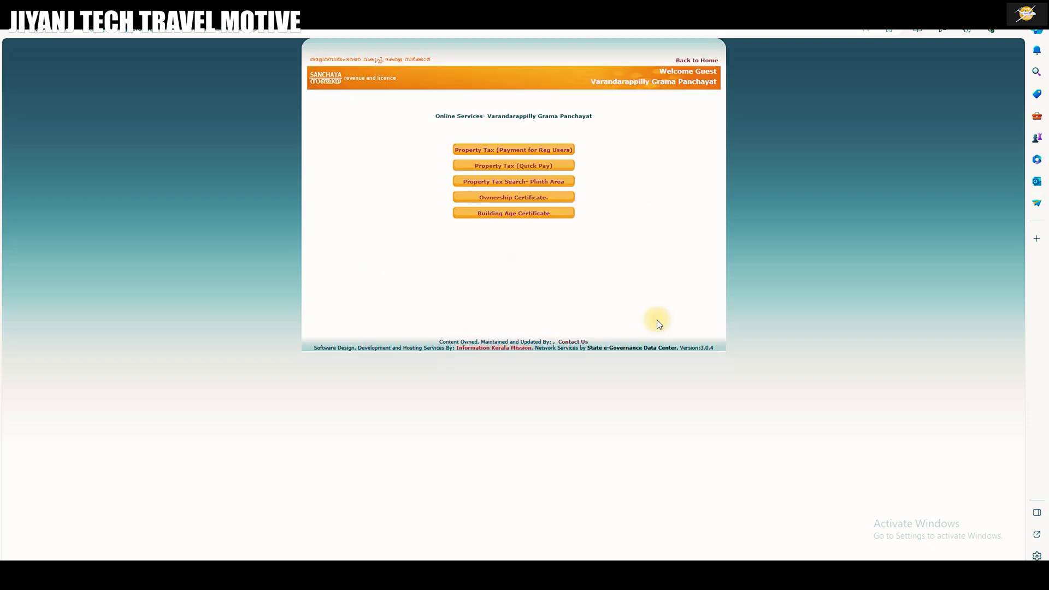
In Ownership Certificate, set ward year 2013, enter the ward and door numbers, and search.
left_click(504, 198)
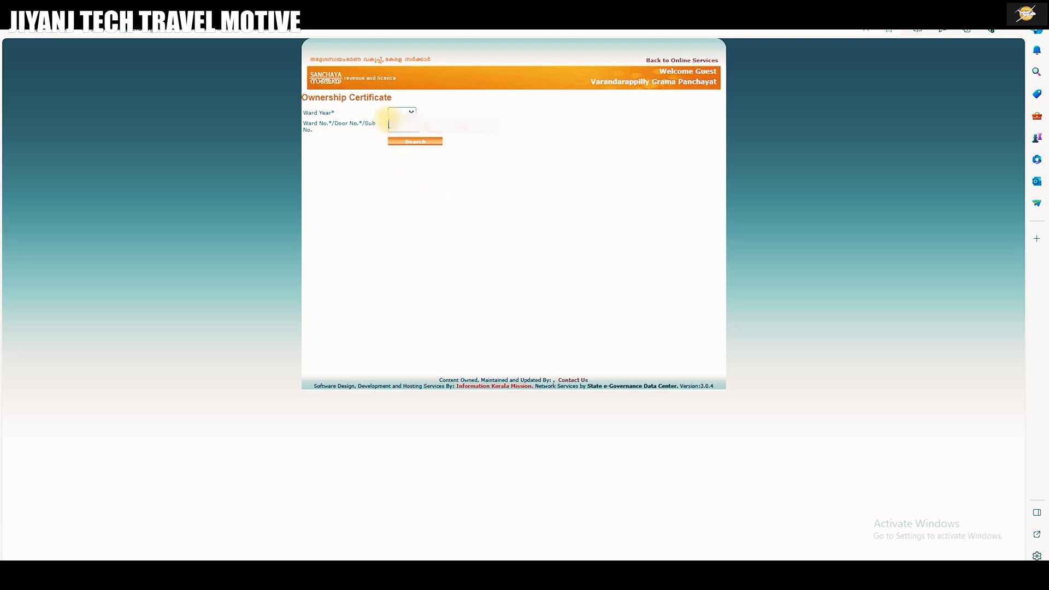
left_click(402, 112)
left_click(398, 142)
left_click(402, 128)
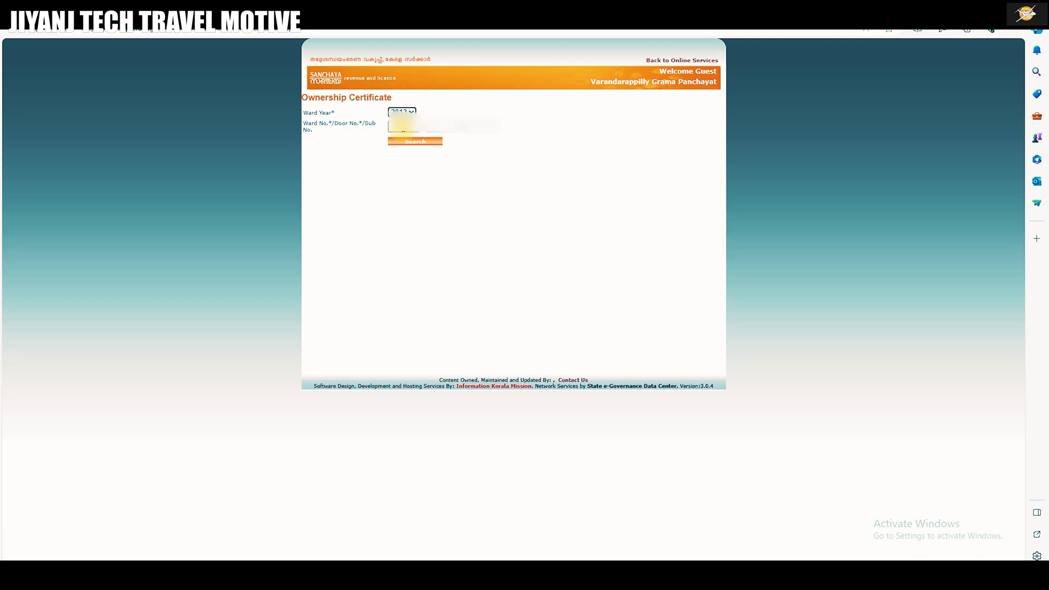
left_click(403, 129)
left_click(435, 126)
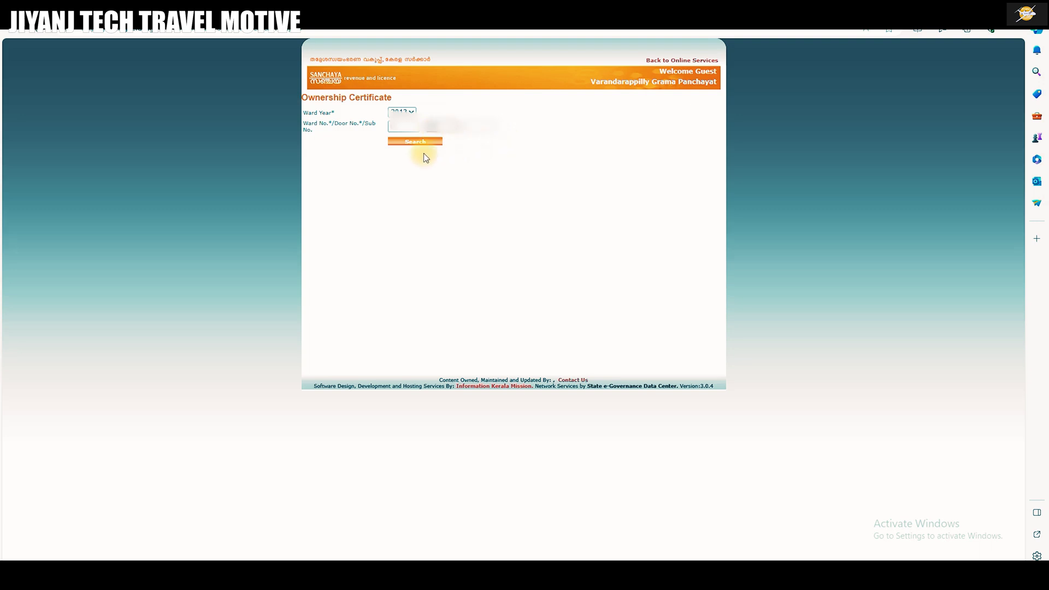
left_click(417, 144)
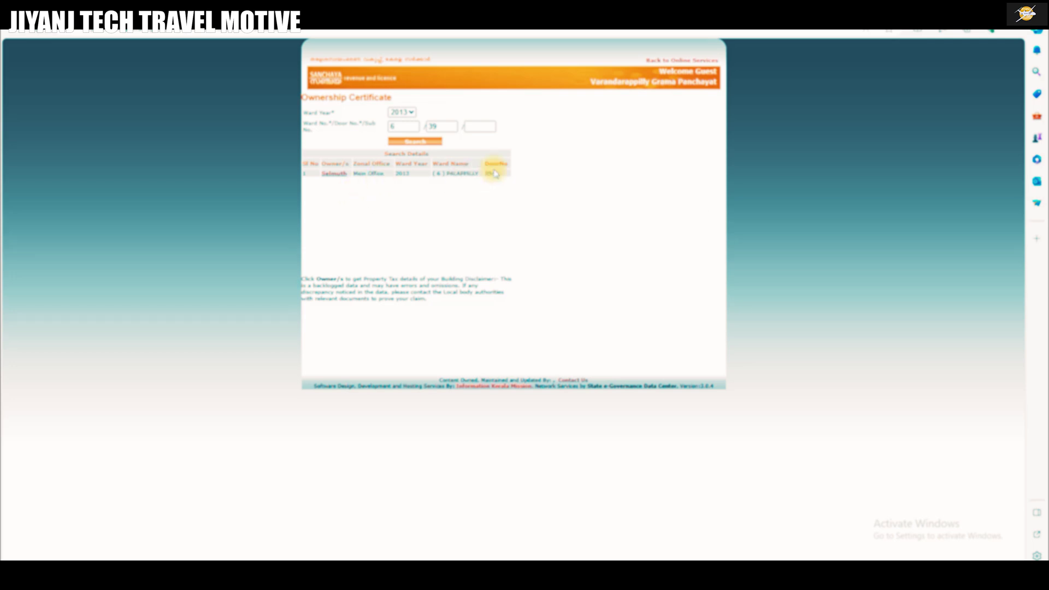
left_click(336, 173)
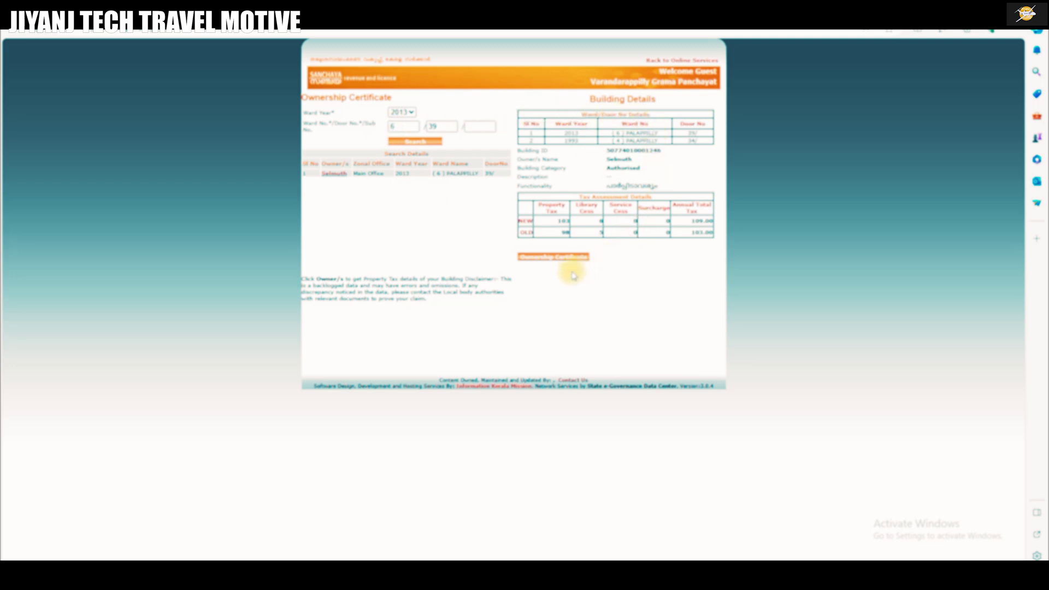
left_click(546, 265)
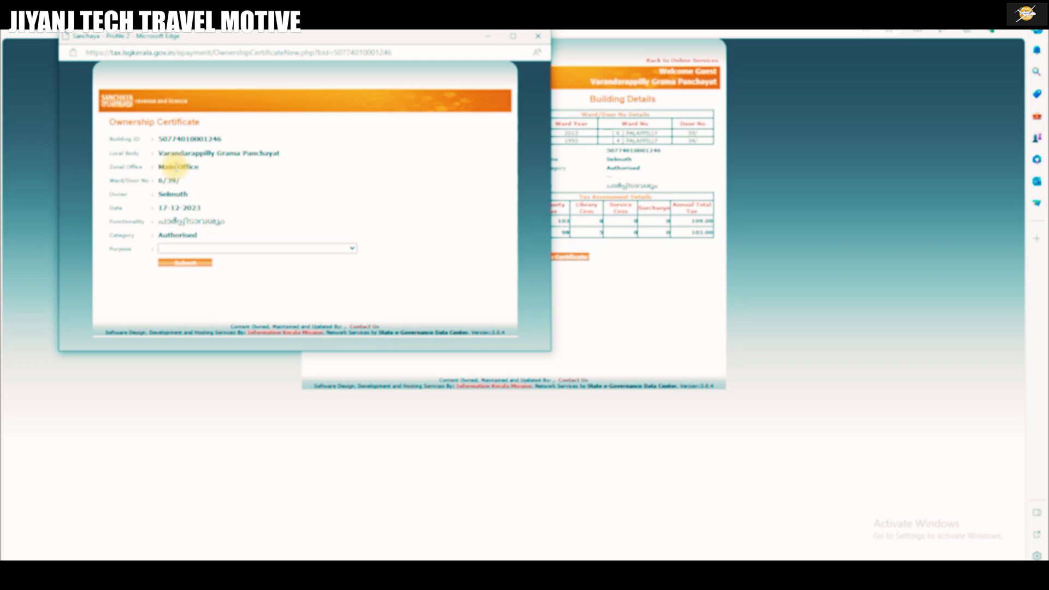
Choose Panchayat Office from the certificate's Purpose dropdown.
left_click(349, 251)
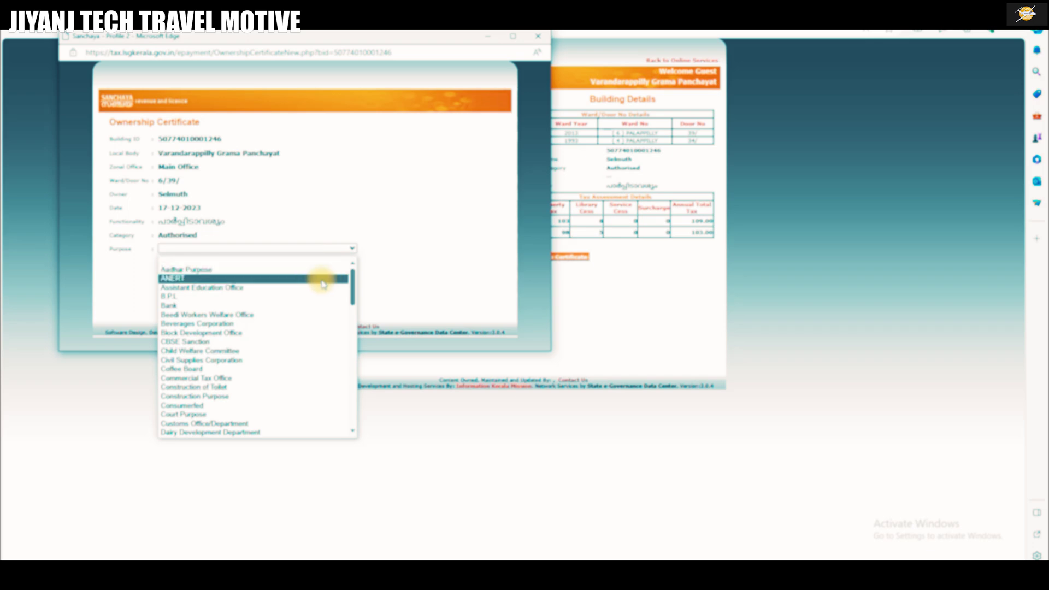
scroll(323, 284, "down", 1)
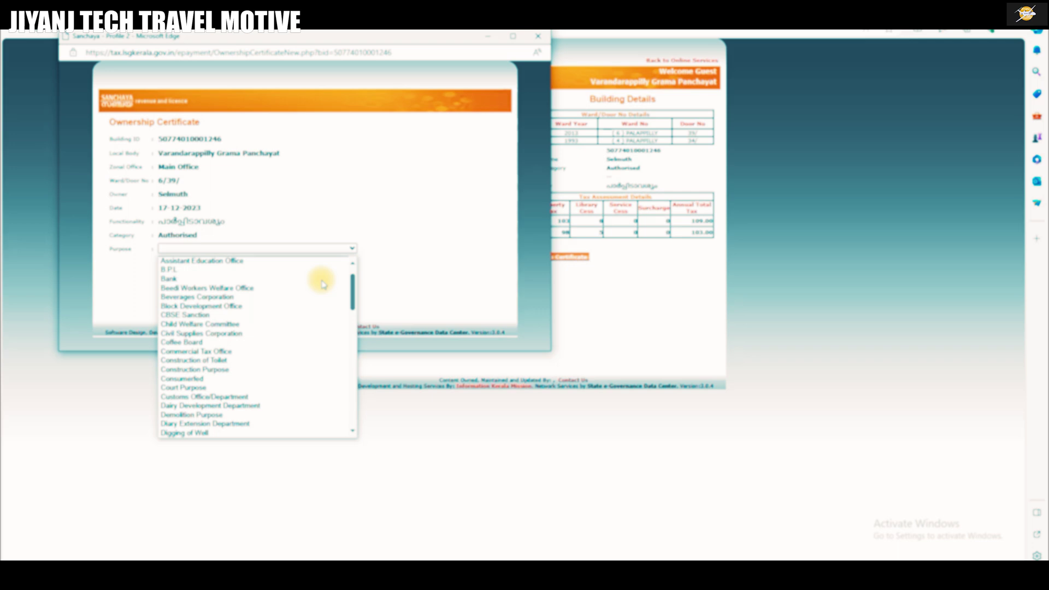
scroll(324, 283, "down", 1)
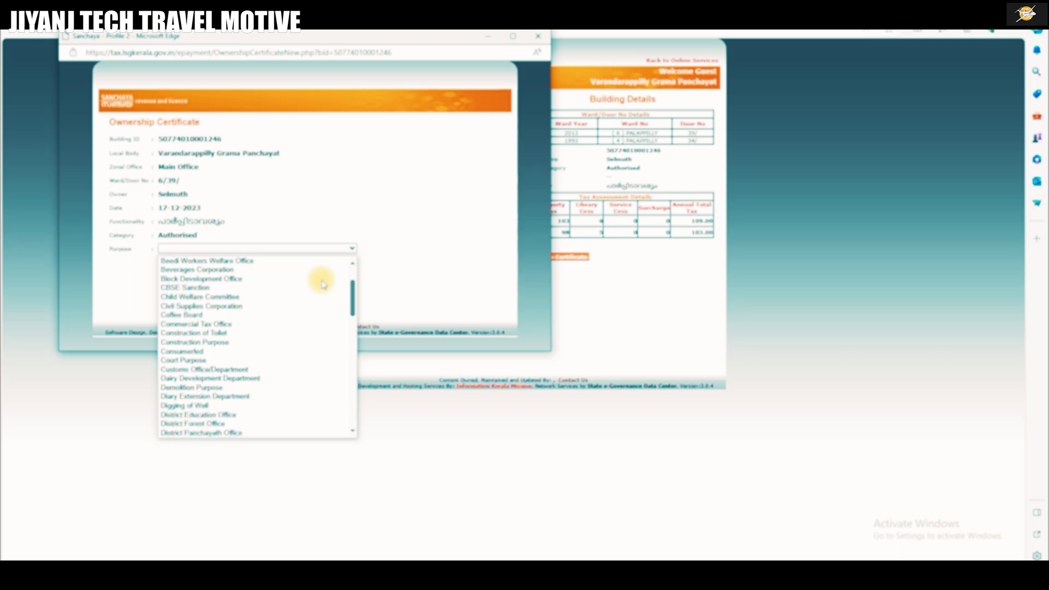
scroll(323, 283, "down", 1)
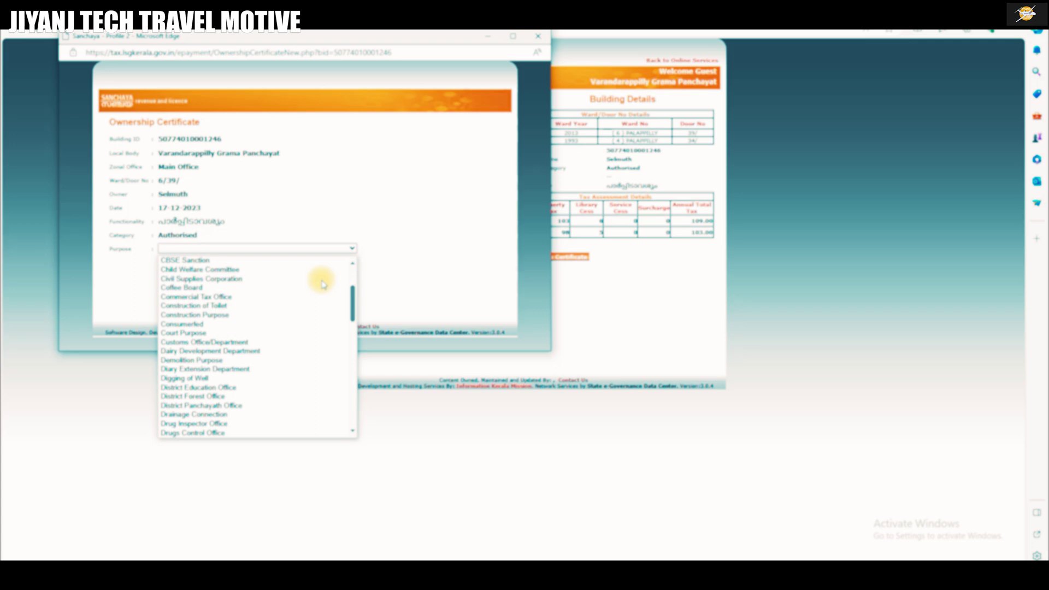
scroll(323, 284, "down", 10)
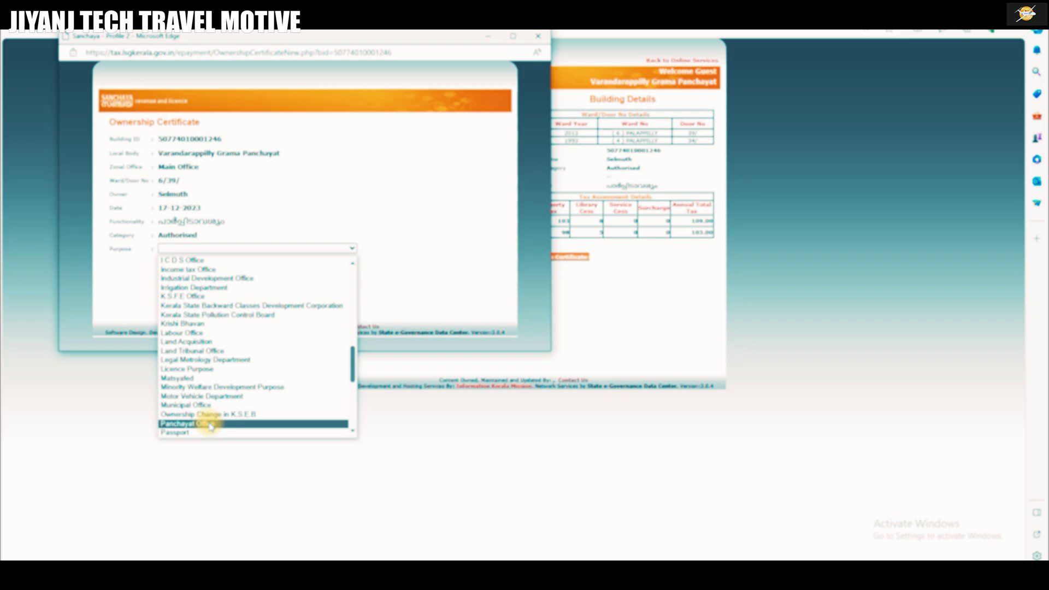
left_click(210, 426)
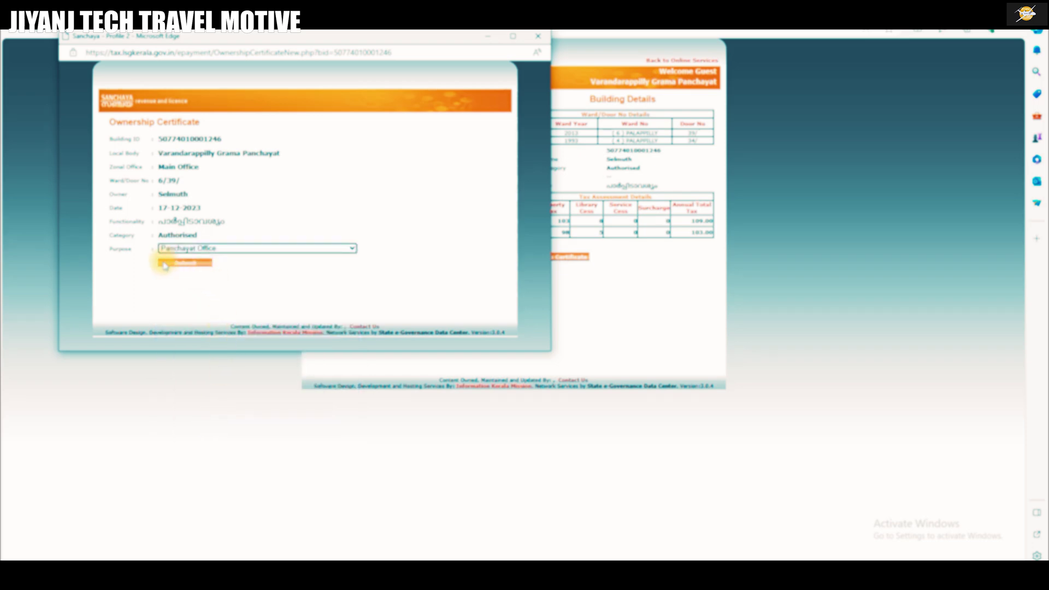
Submit the request to generate the building ownership certificate PDF.
left_click(188, 265)
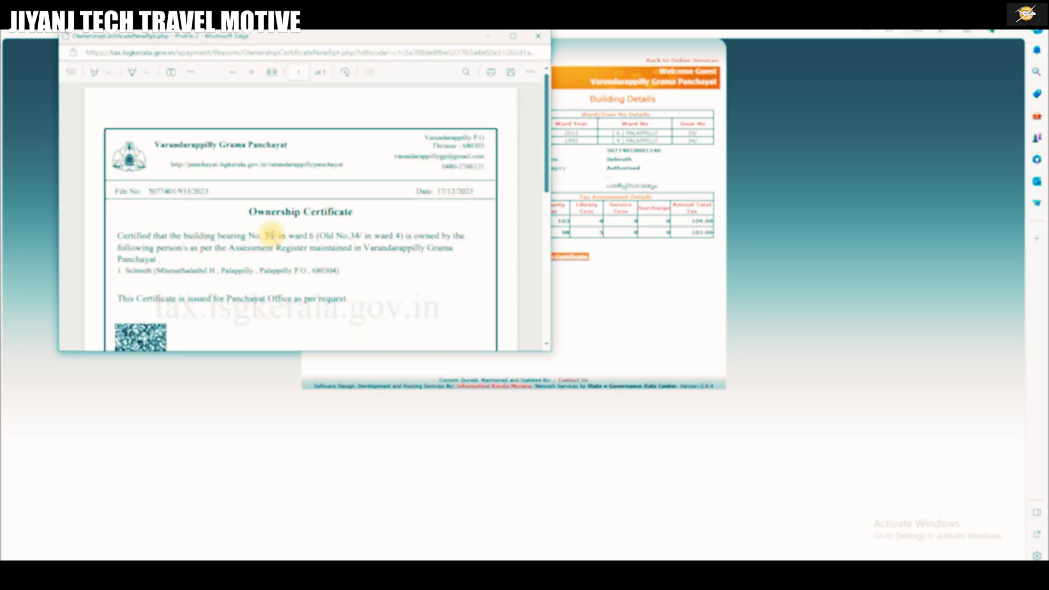
scroll(367, 227, "down", 5)
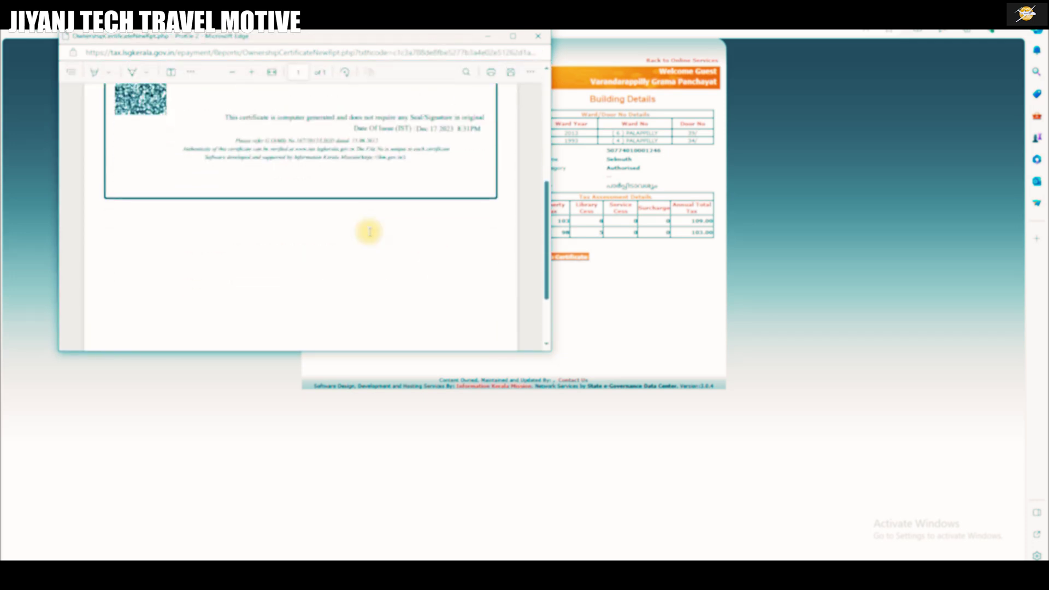
scroll(370, 232, "up", 3)
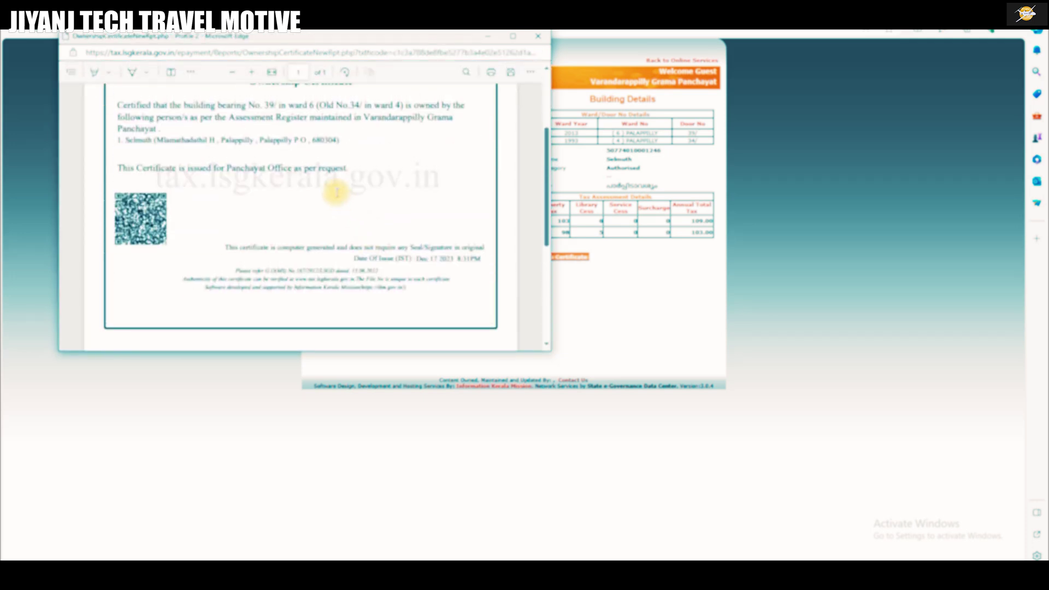
Save the certificate PDF to Downloads as OwnershipCertificate.pdf.
right_click(310, 164)
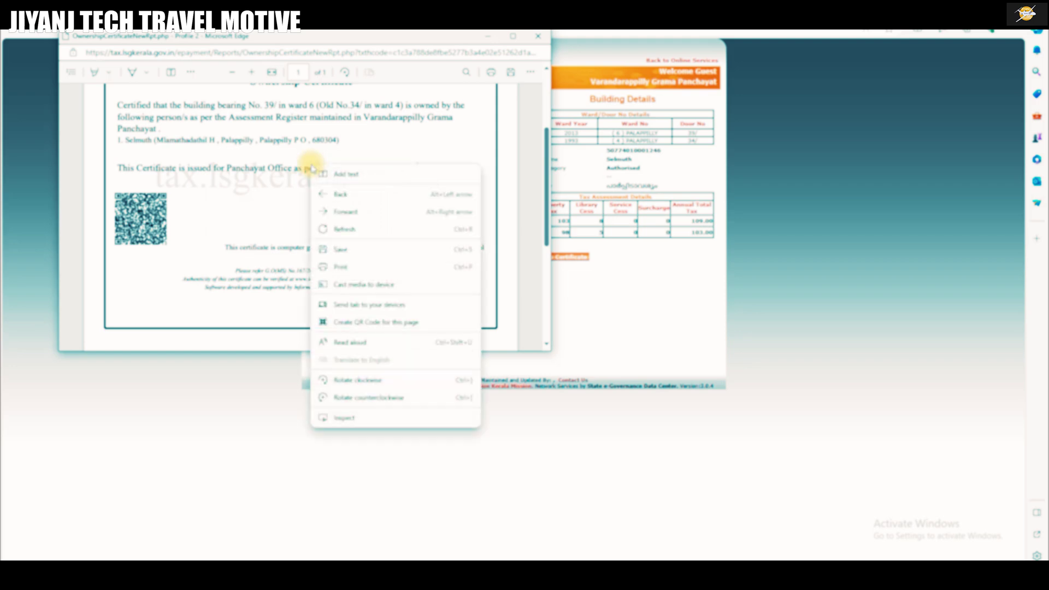
left_click(363, 251)
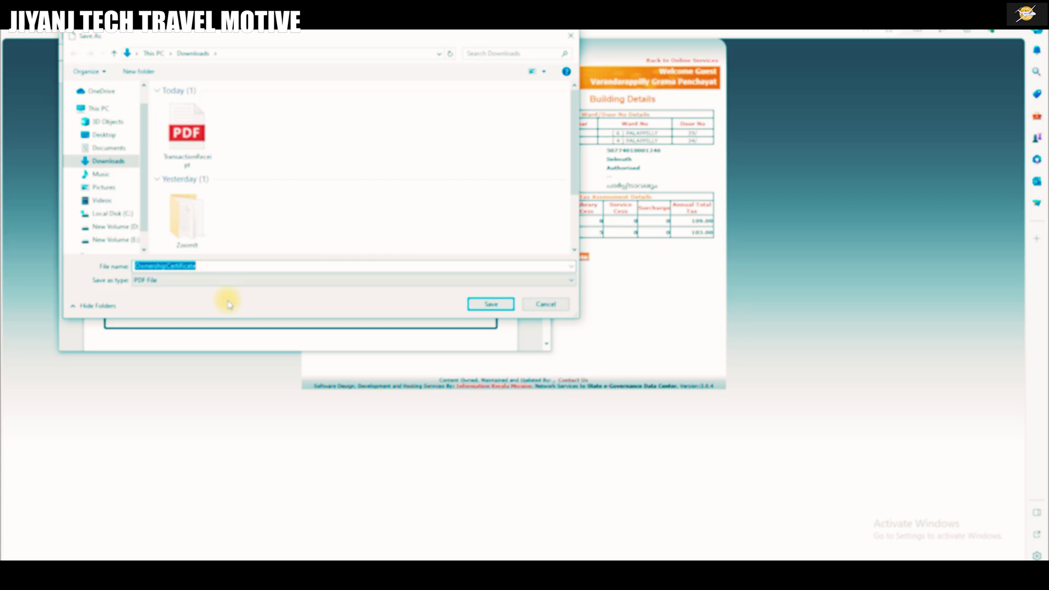
left_click(478, 304)
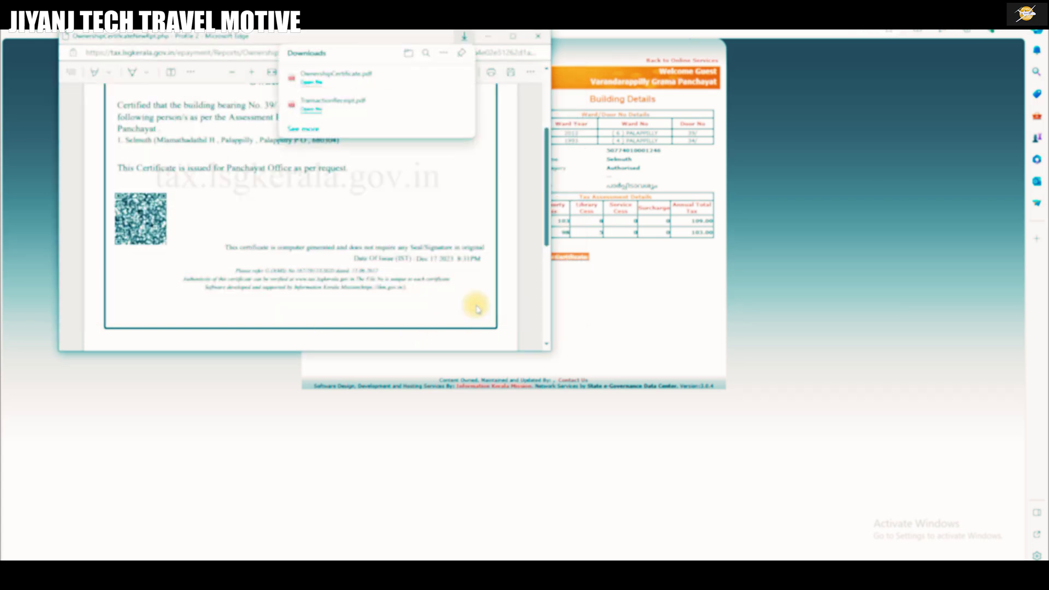